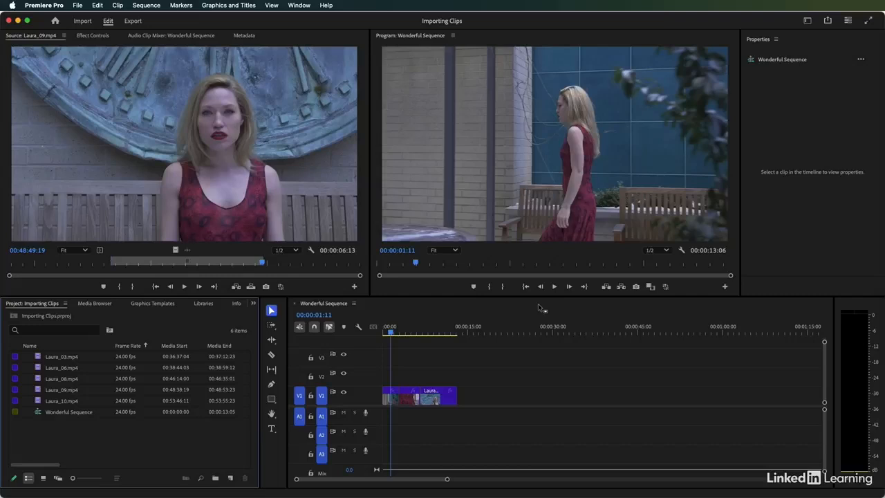
# Reveal the source file of the Laura_06.mp4 clip in Finder and place the Finder window over the program monitor area
pyautogui.click(36, 370)
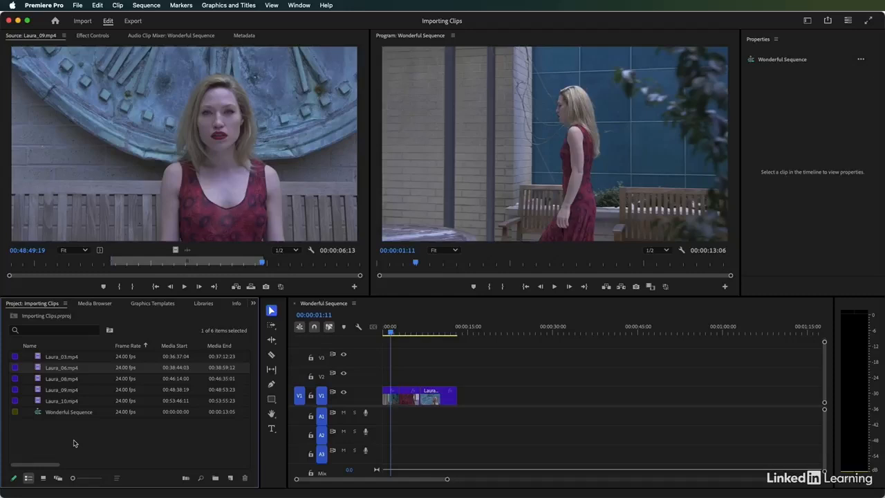
pyautogui.rightClick(38, 370)
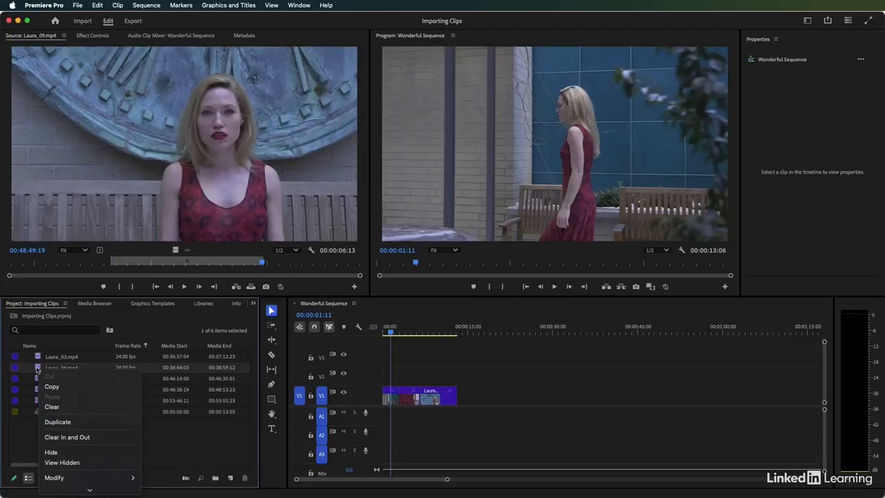
pyautogui.scroll(-3, 82, 439)
pyautogui.scroll(-5, 82, 440)
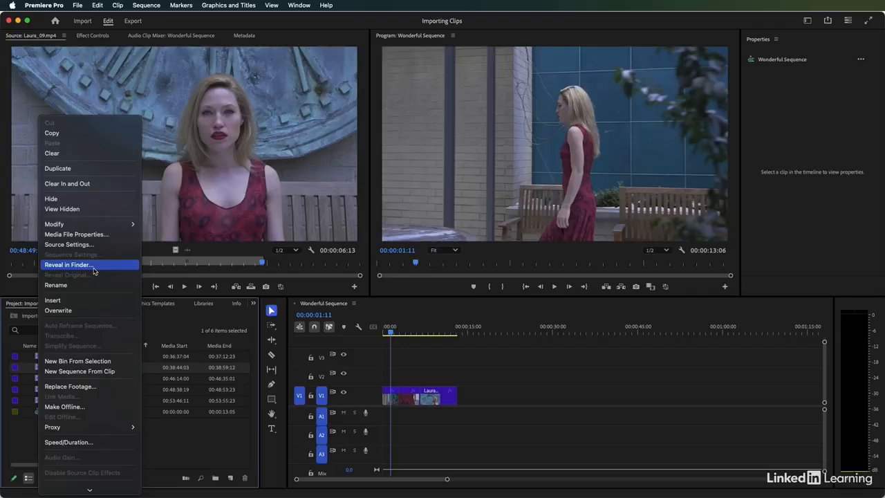
pyautogui.click(69, 265)
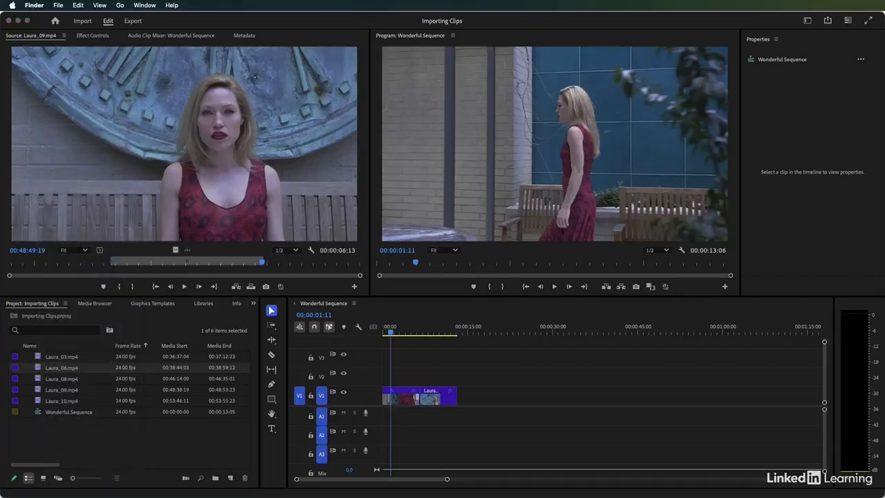
pyautogui.moveTo(348, 188); pyautogui.dragTo(542, 148)
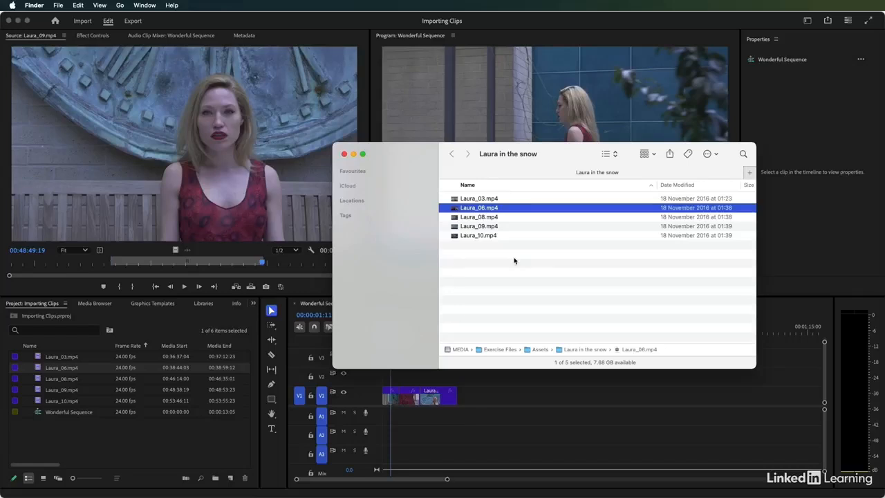
# Remove Laura_06.mp4 from the Laura in the snow folder so Premiere Pro detects missing media, and restore the file to that folder
pyautogui.press('super+BackSpace')
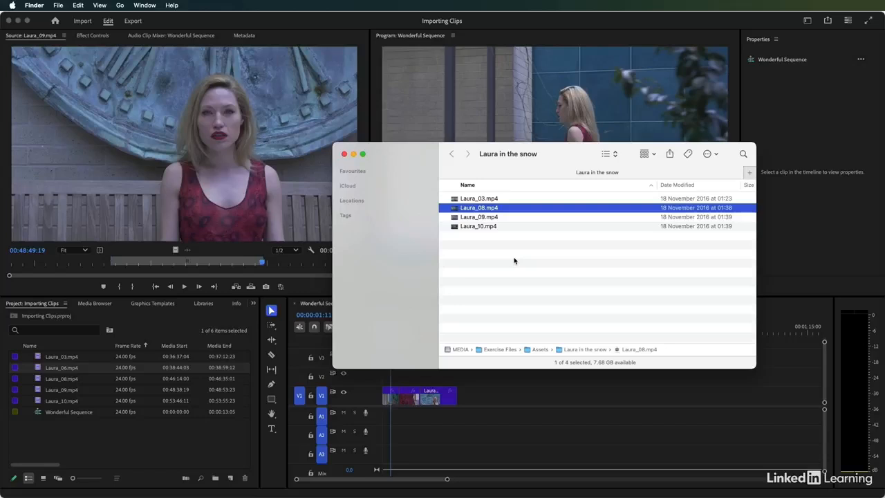
pyautogui.click(115, 454)
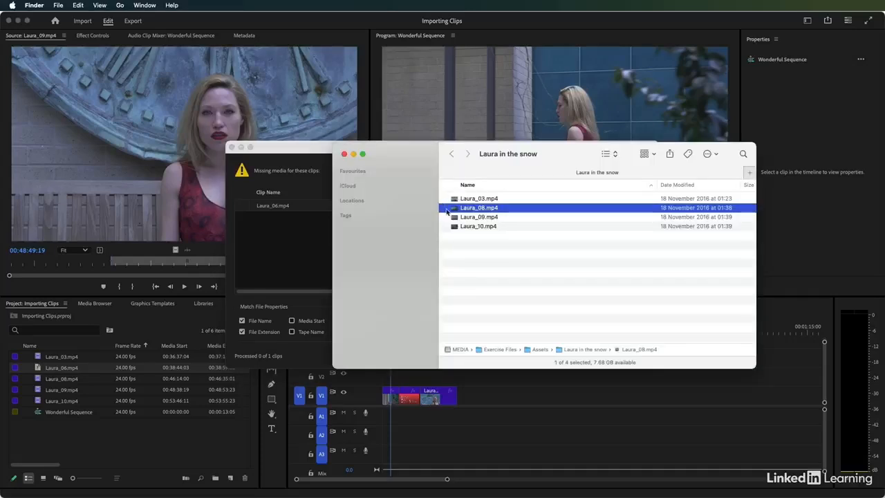
pyautogui.press('super+v')
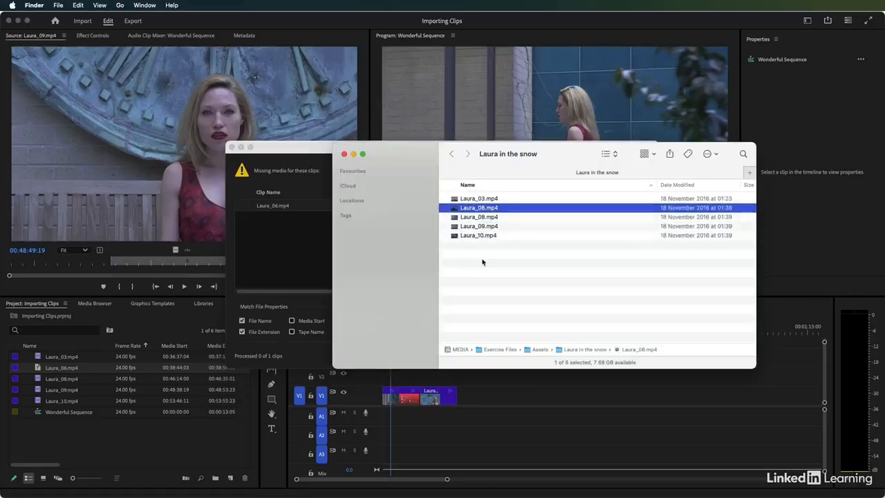
# Switch back to Premiere Pro and relink the missing Laura_06.mp4 clip to its file in the Laura in the snow folder
pyautogui.click(299, 152)
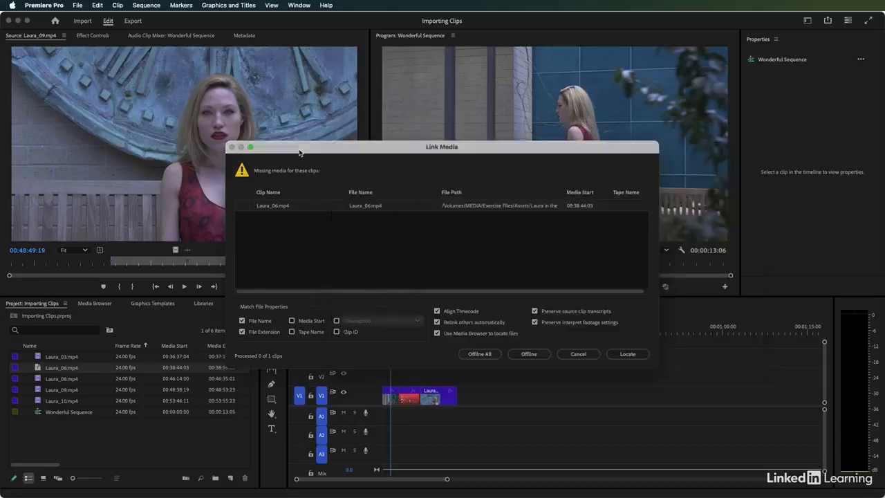
pyautogui.click(616, 354)
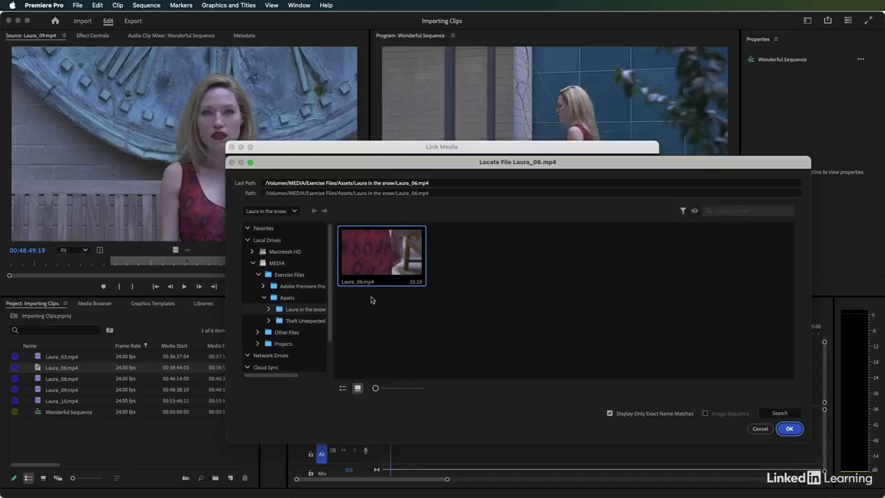
pyautogui.click(790, 429)
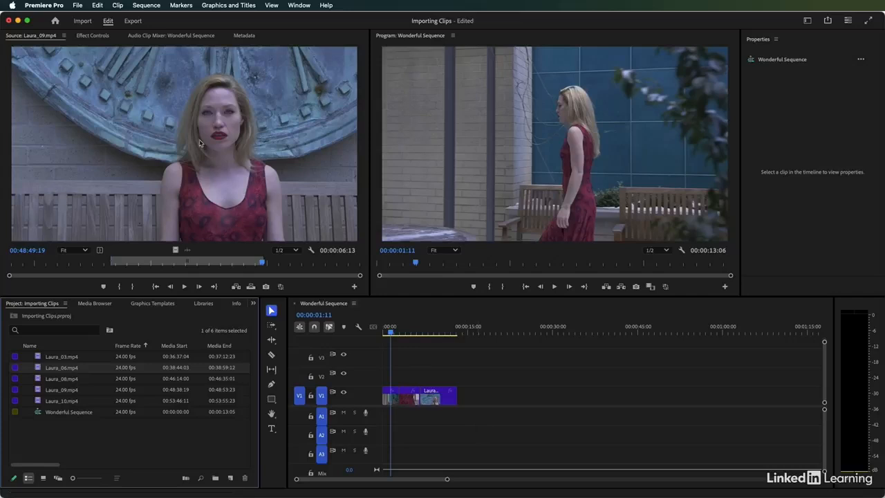
# In Import mode, select Cutaways - 00042, Mid Suit - 00008, Excuse Me Tilted - 00036, HS John - 00032 and Reveal - 00038 from Theft Unexpected
pyautogui.click(82, 20)
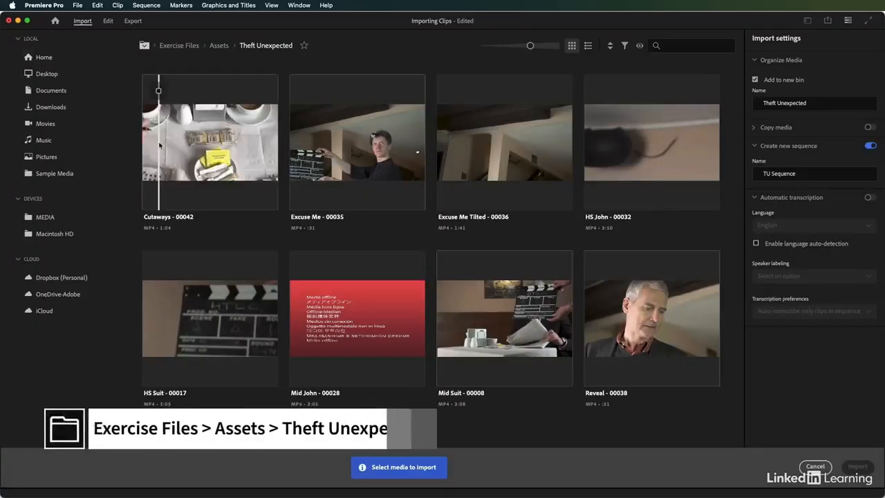
pyautogui.click(228, 173)
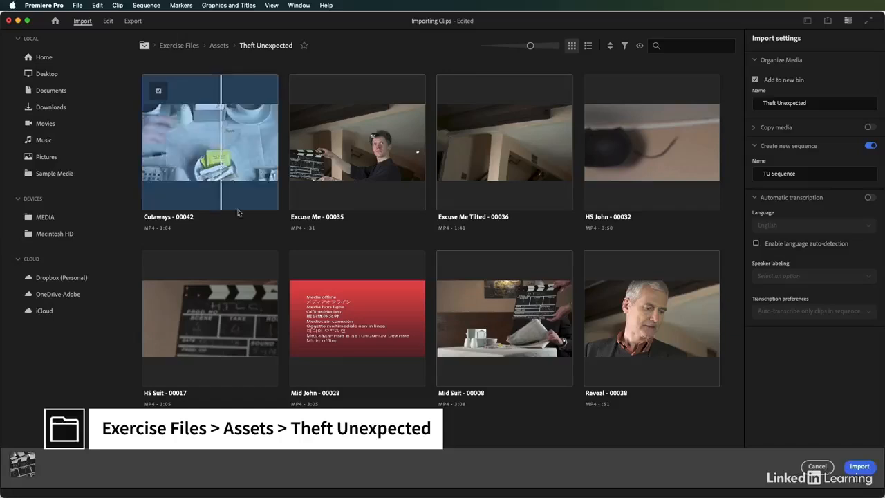
pyautogui.click(486, 309)
pyautogui.click(479, 138)
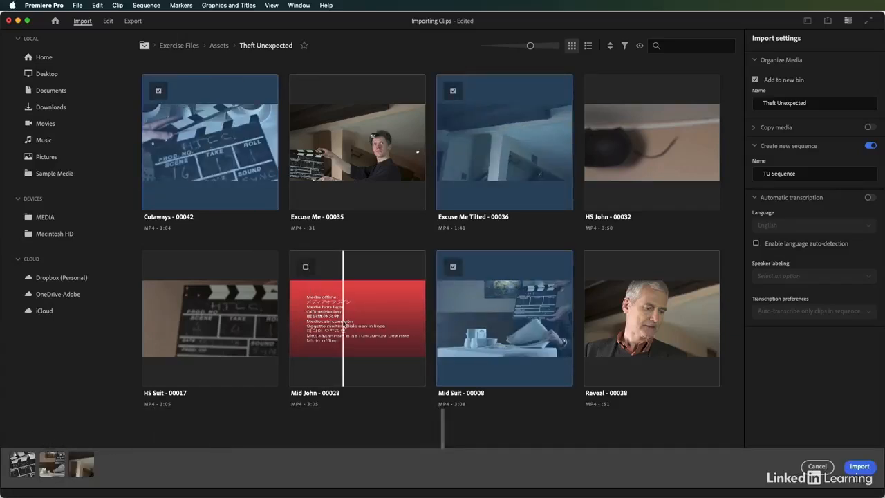
pyautogui.click(622, 152)
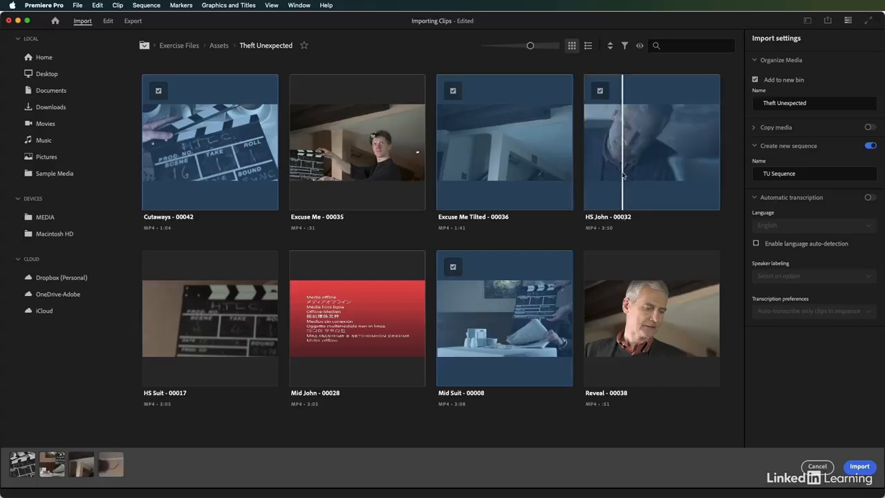
pyautogui.click(627, 294)
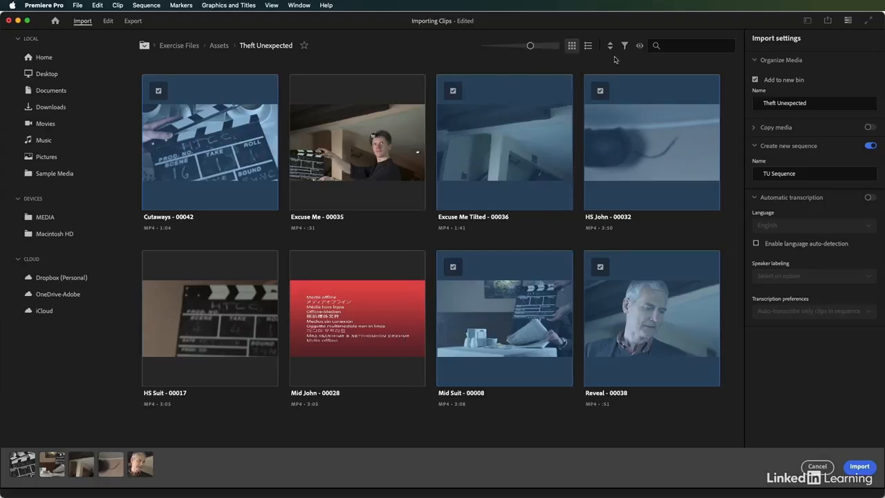
# Adjust the thumbnail size and display the Theft Unexpected media as a list
pyautogui.moveTo(530, 46)
pyautogui.mouseDown()
pyautogui.moveTo(504, 46)
pyautogui.moveTo(543, 47)
pyautogui.mouseUp()
pyautogui.click(589, 46)
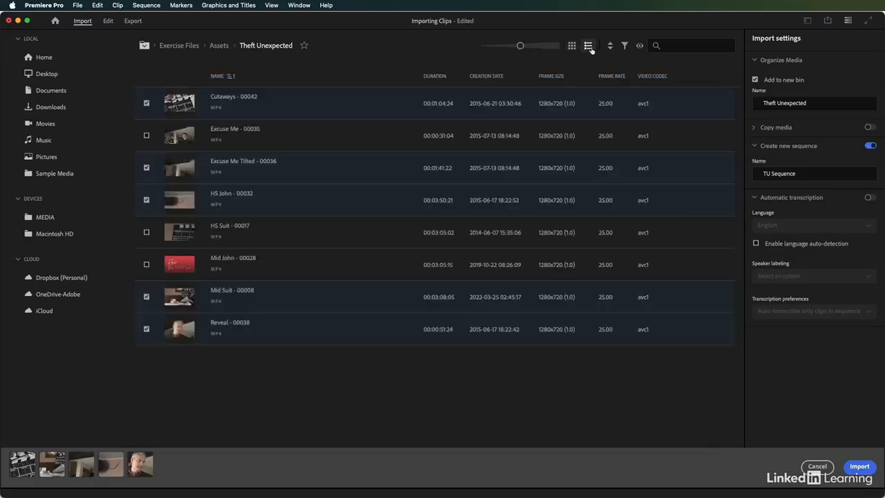
pyautogui.click(572, 46)
pyautogui.click(588, 47)
# Review the sort order, file filter and view options for the Theft Unexpected media
pyautogui.click(611, 47)
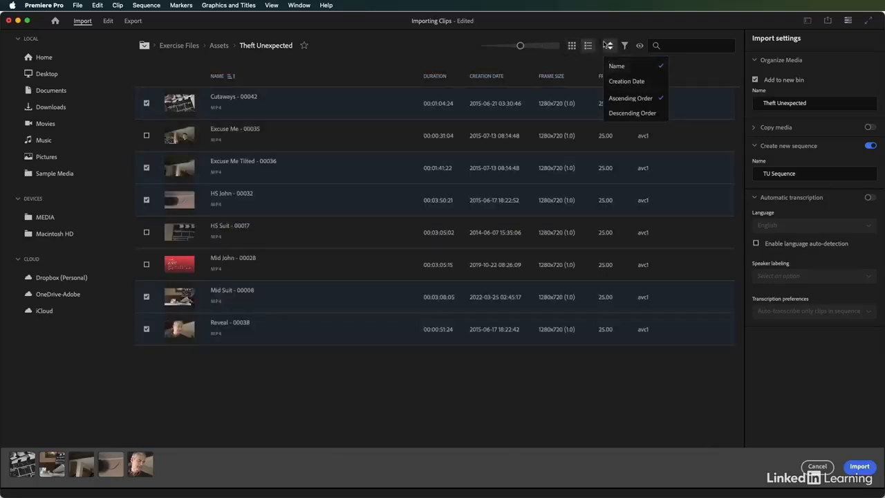
pyautogui.click(604, 44)
pyautogui.click(624, 45)
pyautogui.click(624, 46)
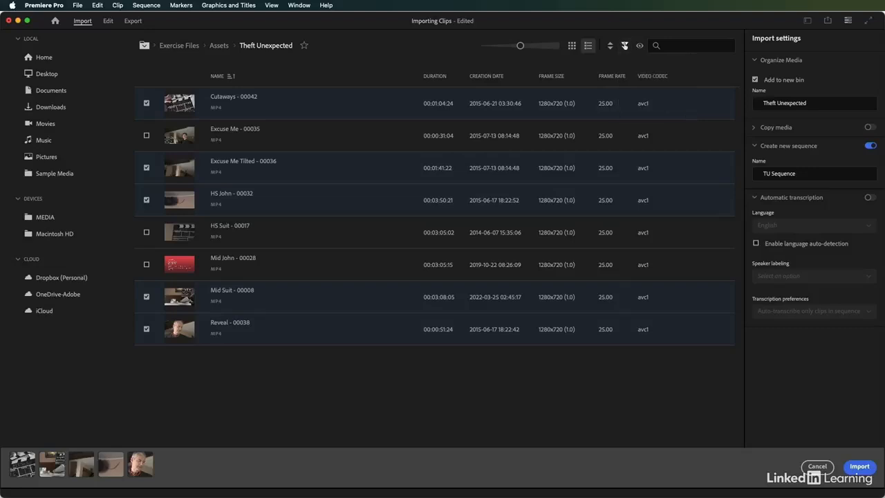
pyautogui.click(640, 46)
pyautogui.click(640, 45)
# Import the selected clips into a new bin named Theft Unexpected and a new sequence named TU Sequence
pyautogui.click(814, 101)
pyautogui.click(802, 176)
pyautogui.click(861, 467)
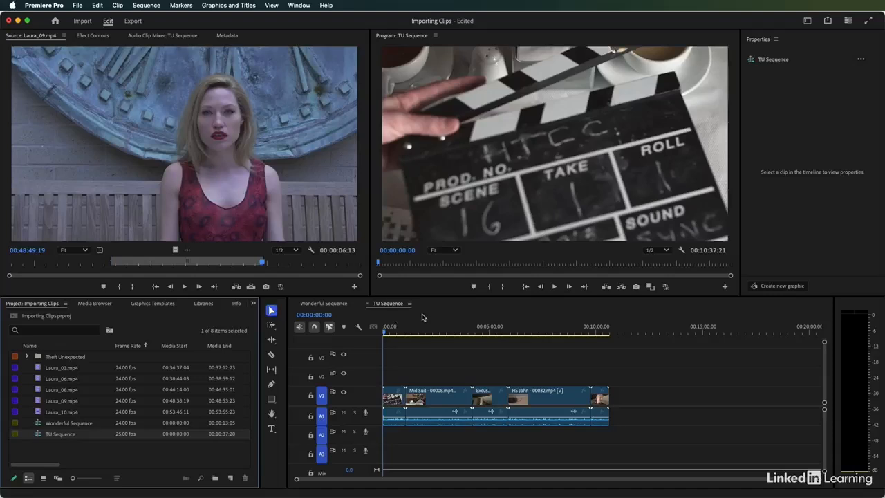
# Move the TU Sequence playhead to about 00:02:45:23 and select TU Sequence in the project
pyautogui.click(443, 331)
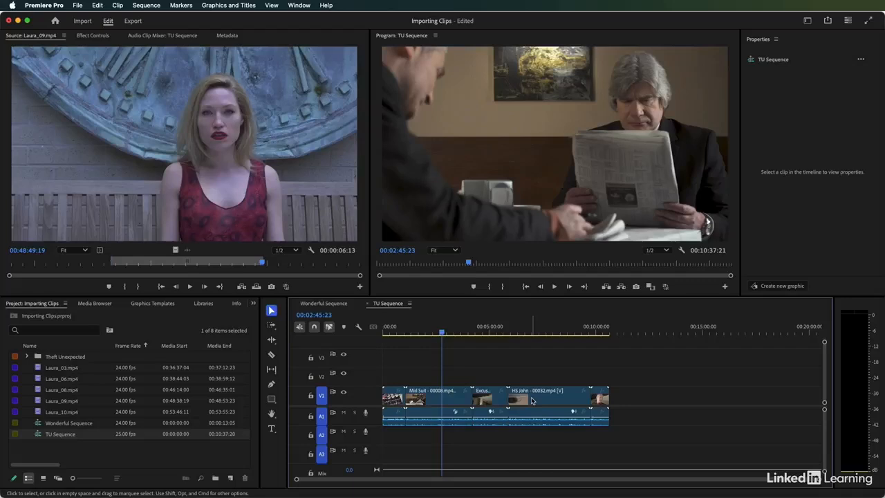
pyautogui.click(53, 449)
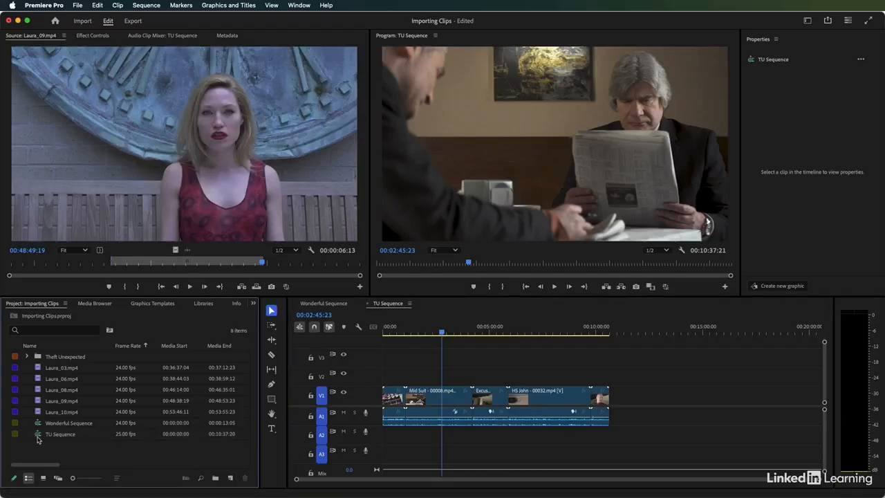
pyautogui.click(38, 435)
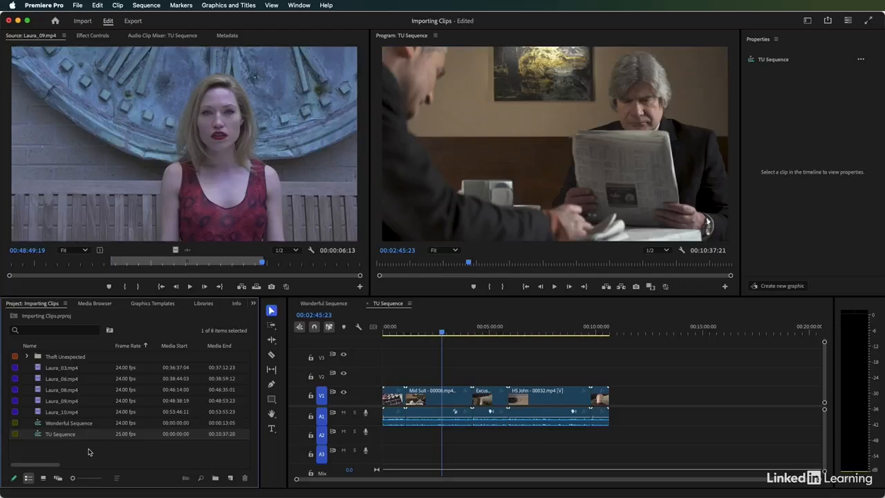
# Look at the Media Browser and the File commands as alternative ways to import media into the project
pyautogui.click(84, 305)
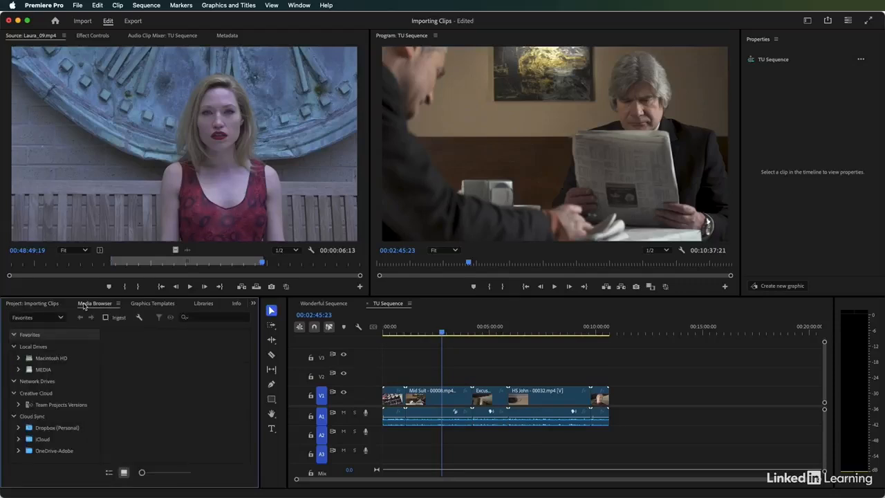
pyautogui.click(34, 304)
pyautogui.click(77, 6)
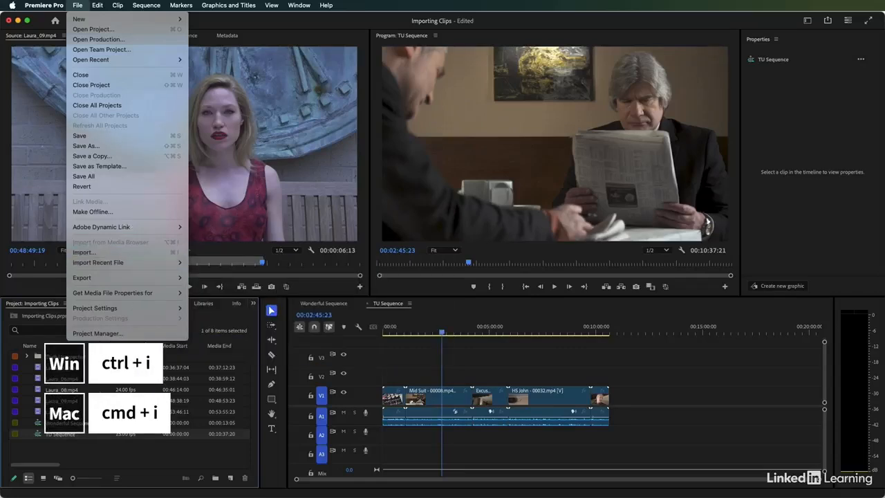
pyautogui.click(73, 457)
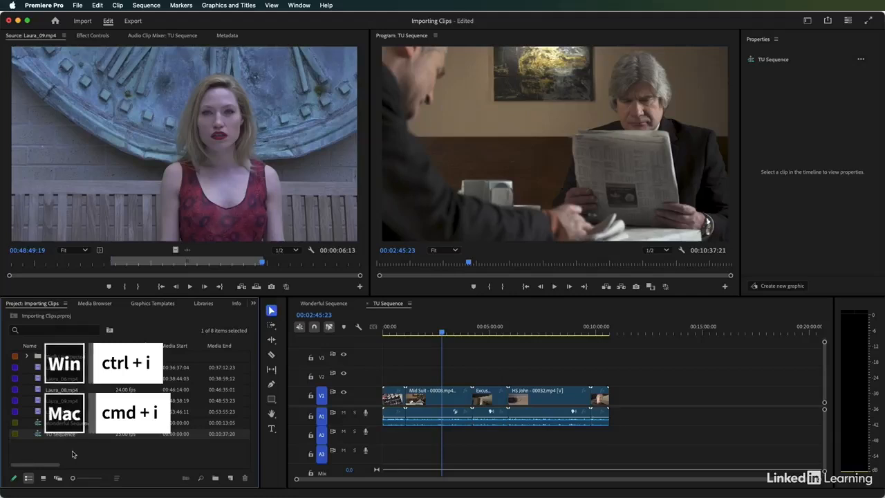